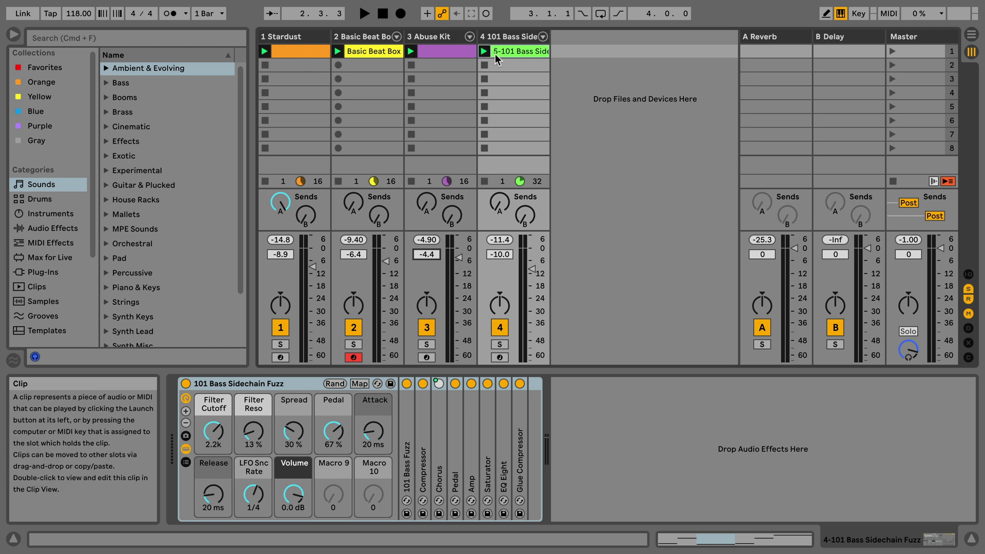
Step: Play the set, soloing Basic Beat Box then Abuse Kit, and stop with no track soloed
key(space)
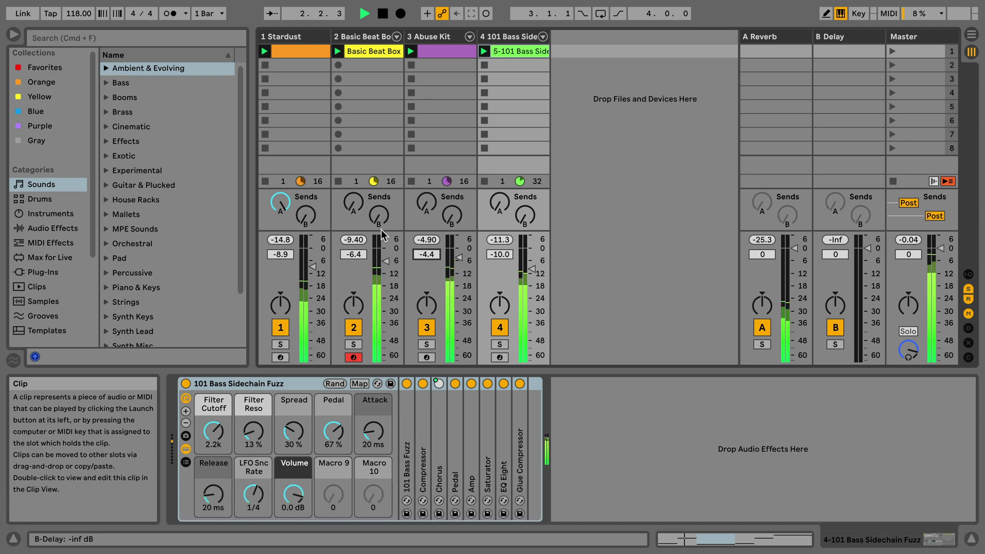
click(352, 344)
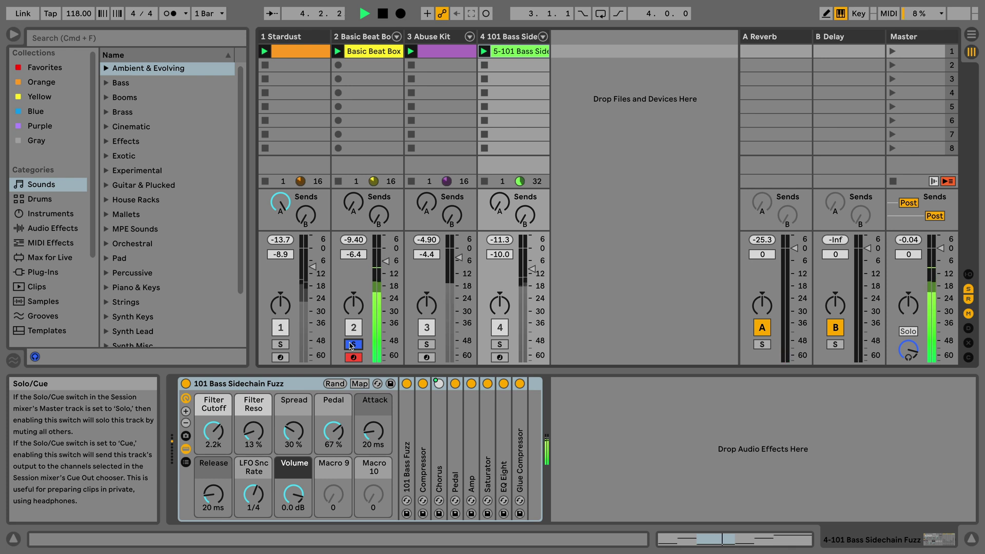
click(424, 345)
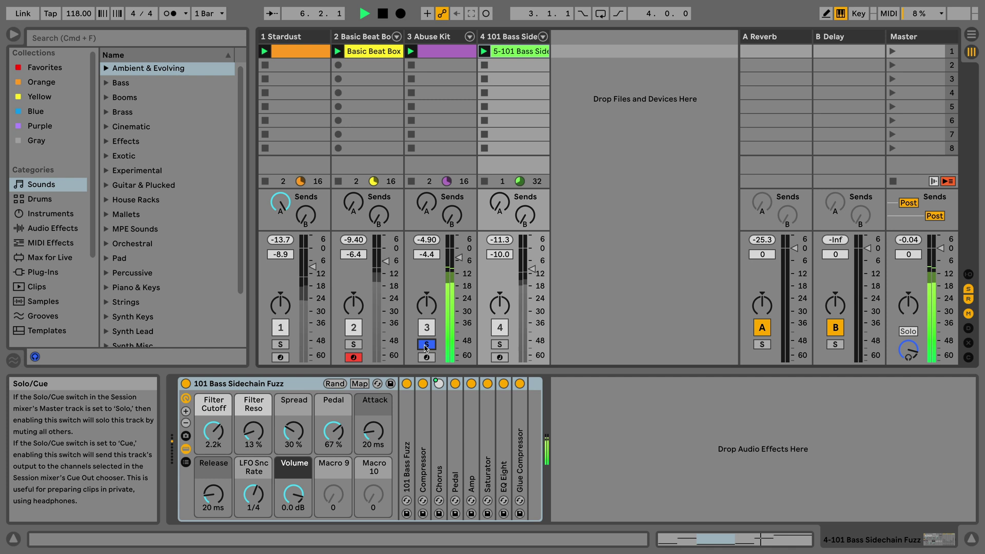
key(space)
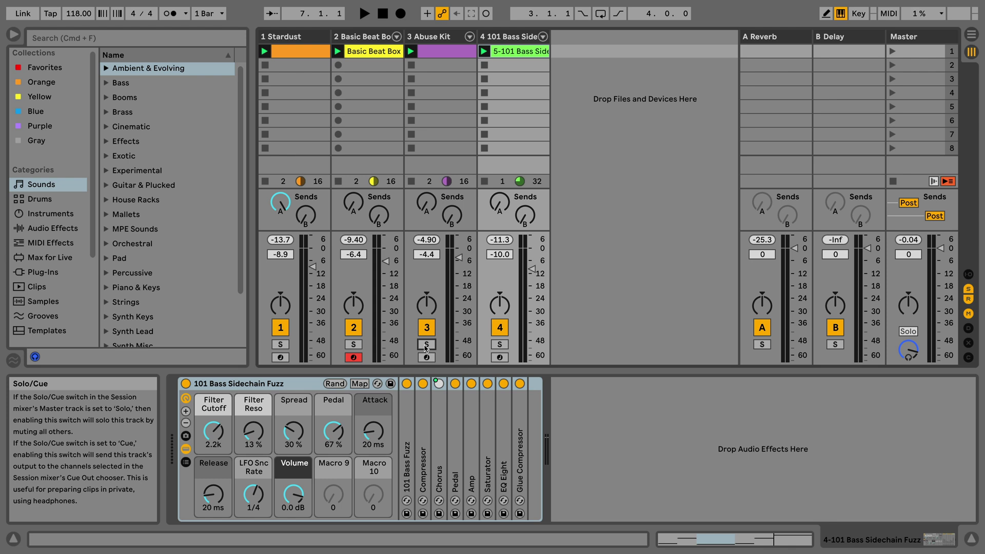
Step: Drag Shaper from the Audio Effects browser into the 101 Bass Sidechain Fuzz chain after Glue Compressor
click(52, 227)
scroll(145, 216, down, 6)
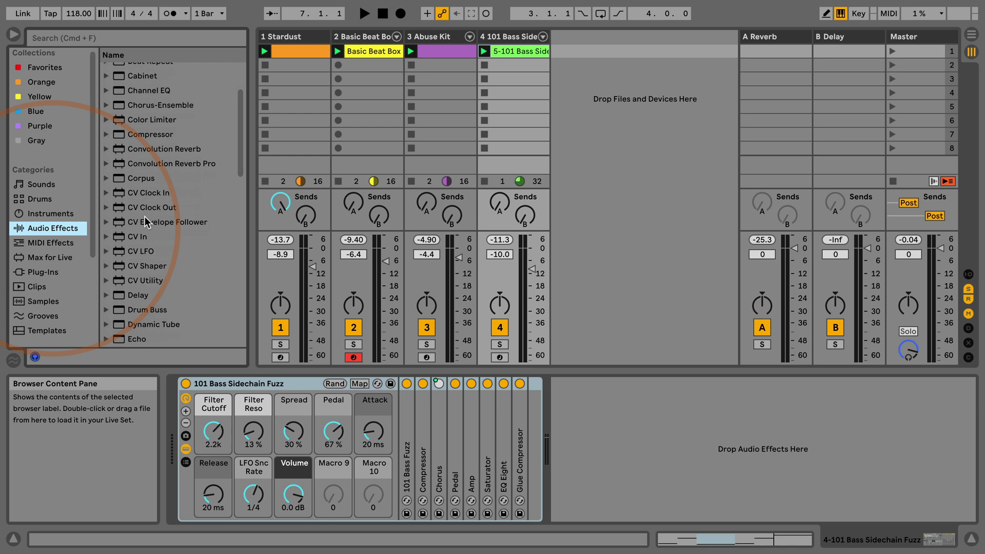
scroll(145, 220, down, 9)
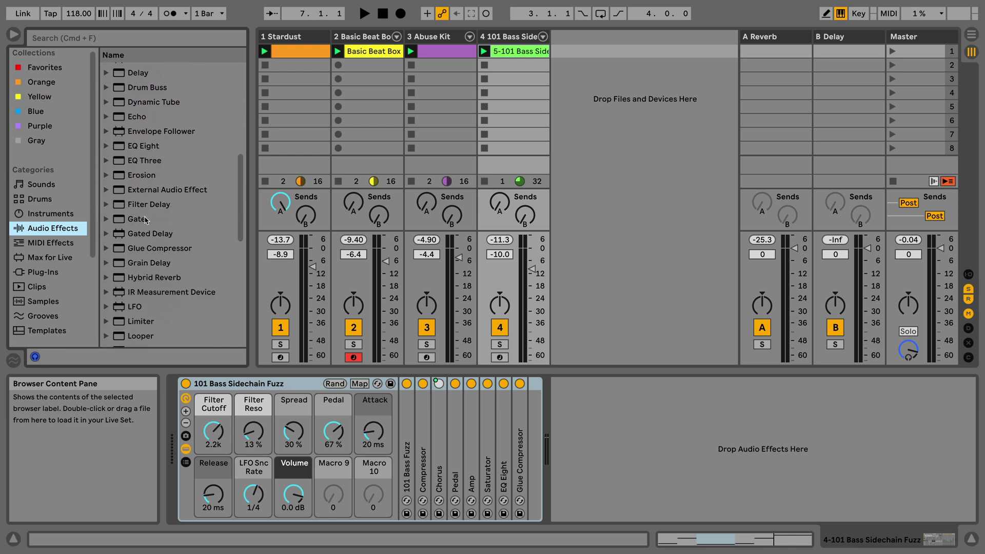
scroll(146, 220, down, 9)
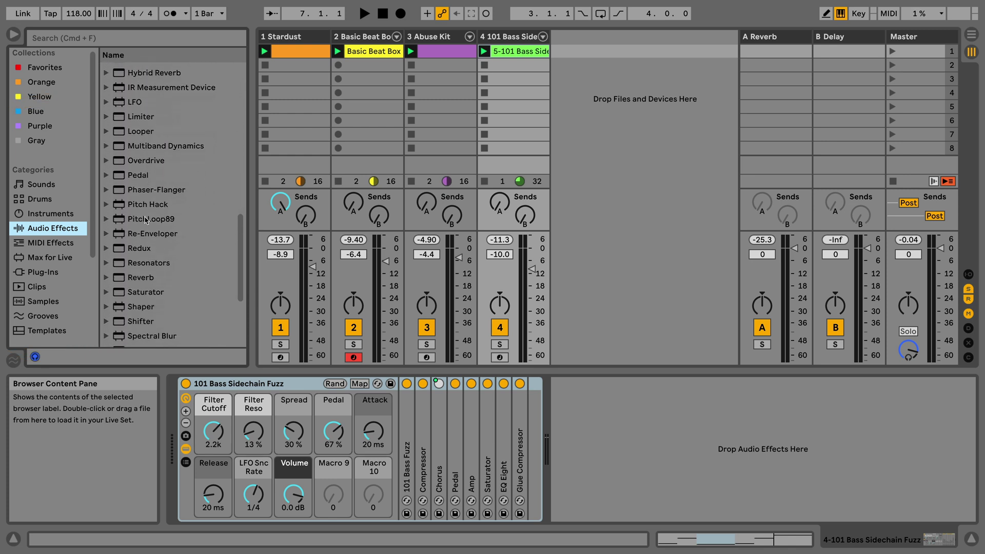
scroll(145, 221, down, 1)
click(119, 193)
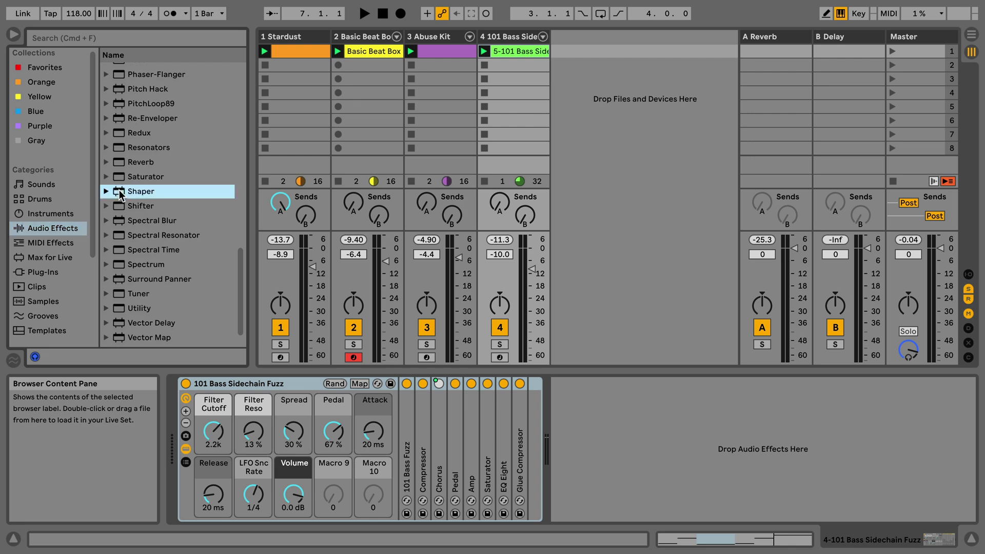
drag(120, 192, 522, 394)
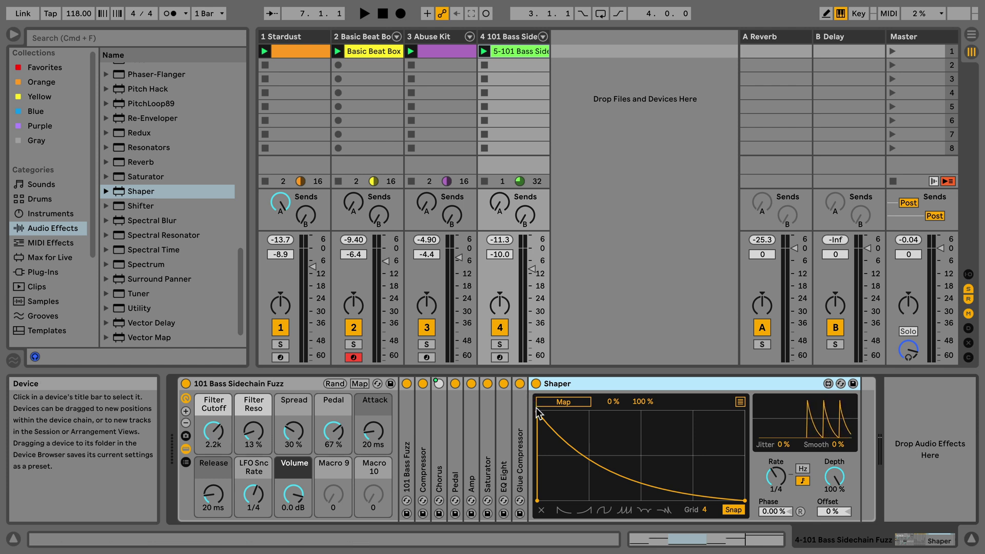
Step: Clear the Shaper's curve and lower its Depth from 100 % to 0.00 %
click(541, 511)
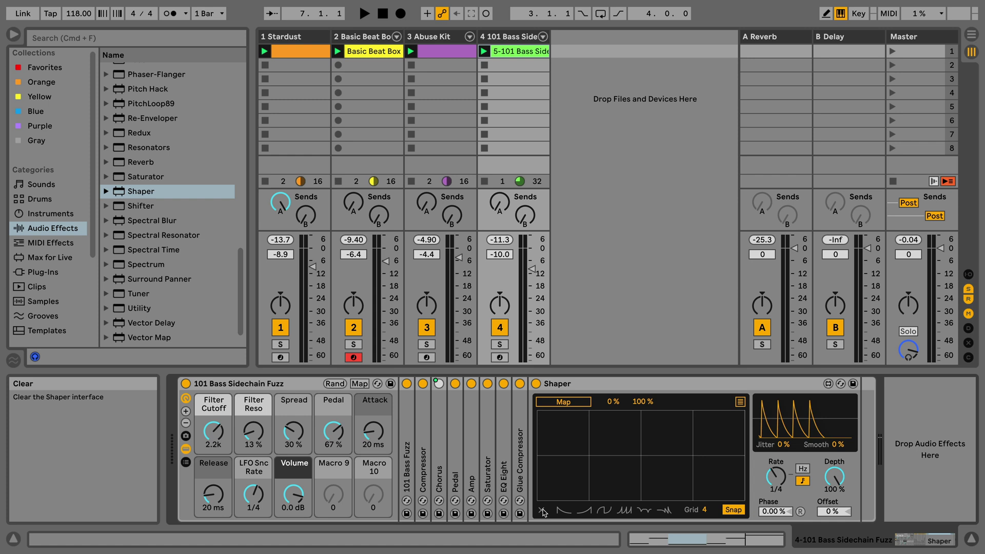
click(833, 482)
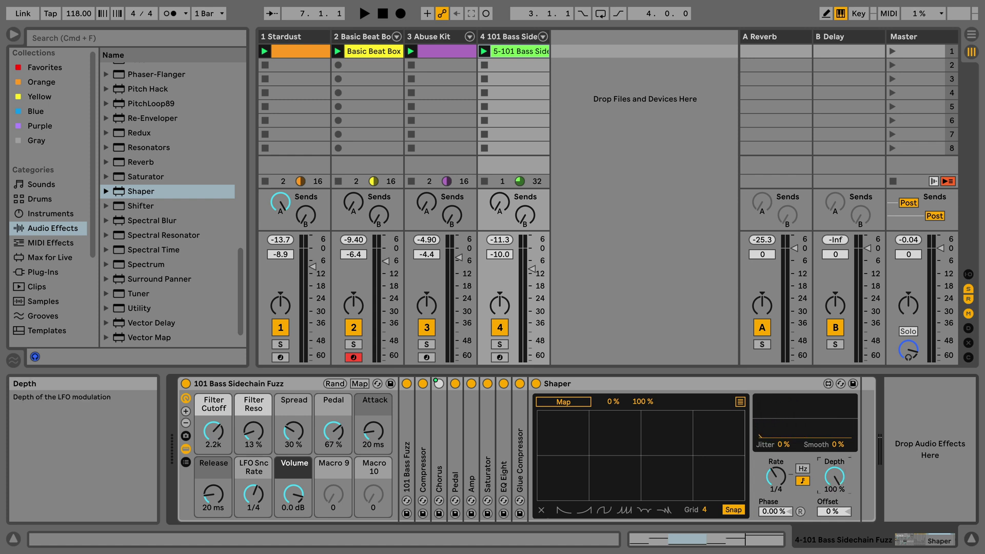
mouse_move(833, 482)
mouse_down()
mouse_move(834, 516)
mouse_move(833, 477)
mouse_up()
Step: Map the Shaper's Offset to rack Macro 9, named Offset, and set that macro to -100 %
right_click(834, 515)
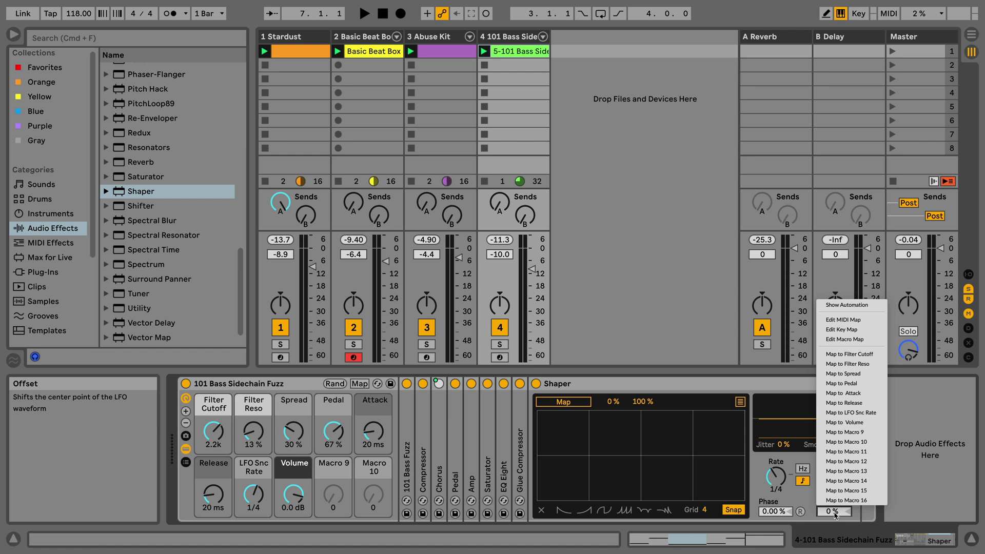
click(840, 433)
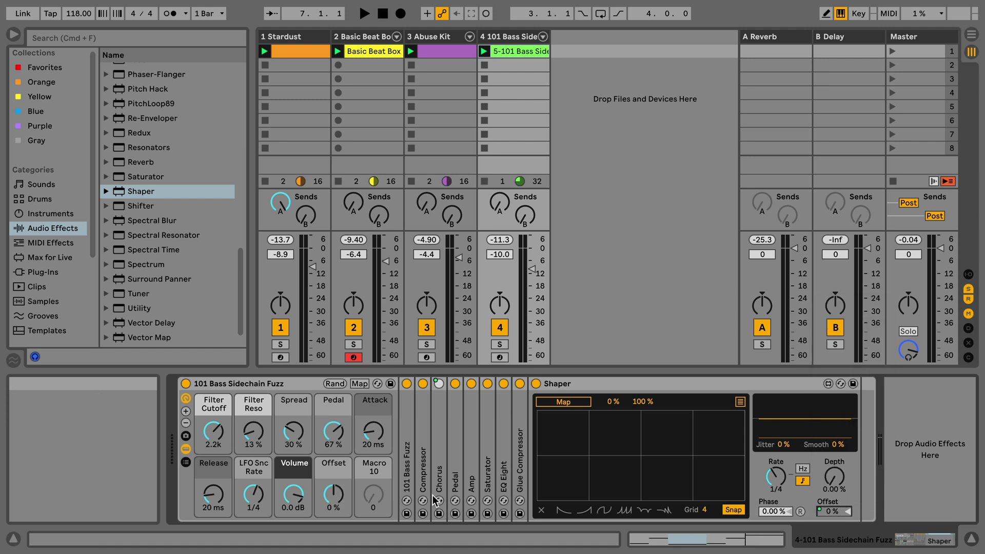
drag(346, 497, 345, 529)
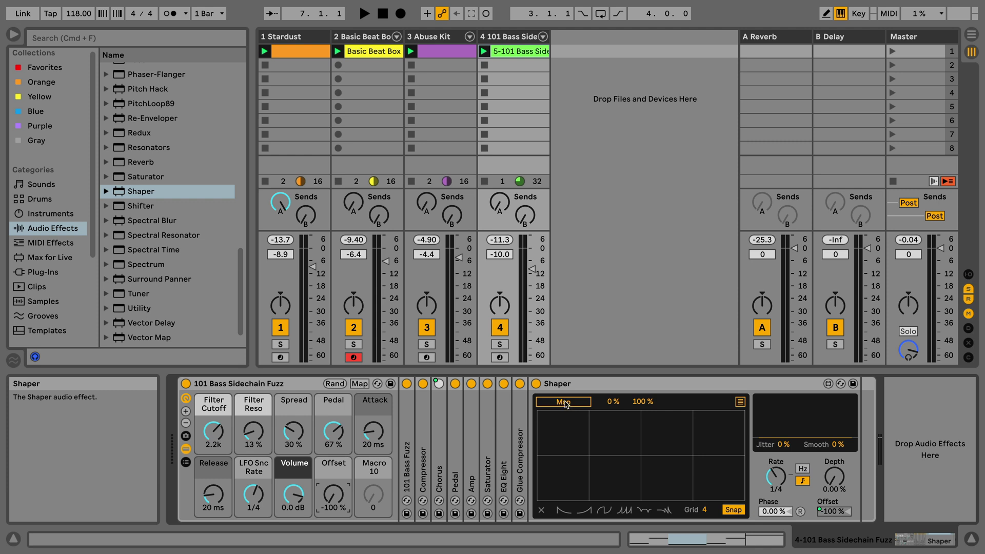
Step: Map the Shaper's first slot to Basic Beat Box's volume and its second slot to Abuse Kit's volume
click(566, 403)
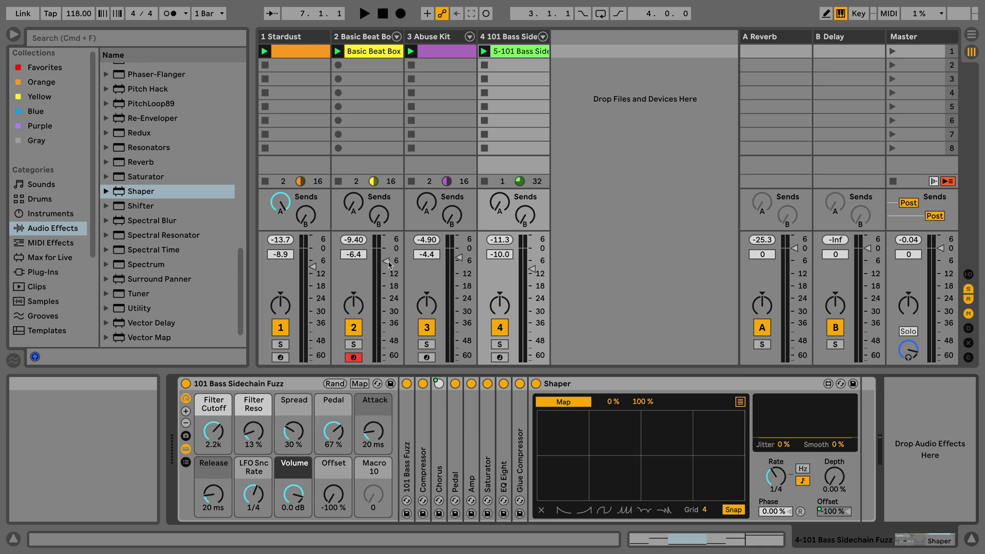
drag(389, 265, 389, 362)
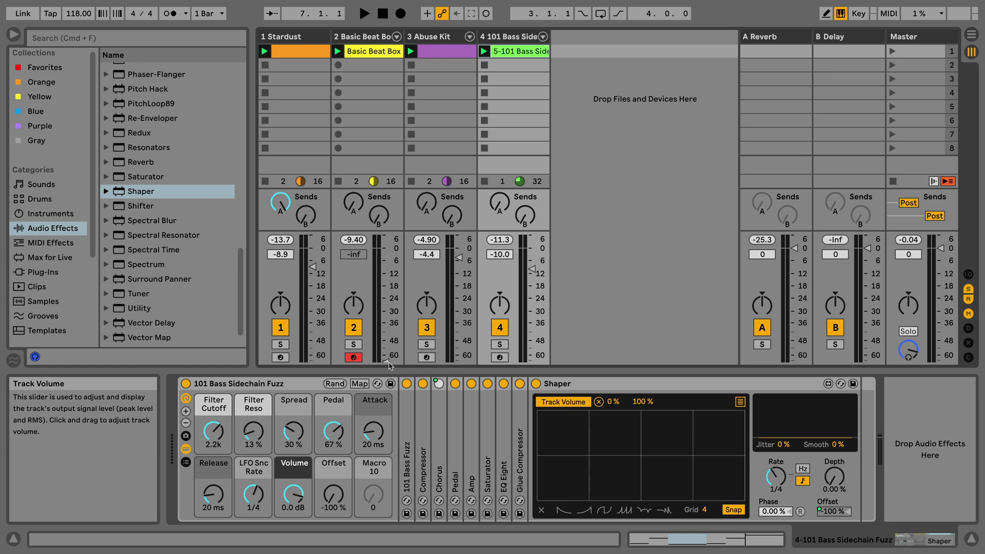
click(739, 403)
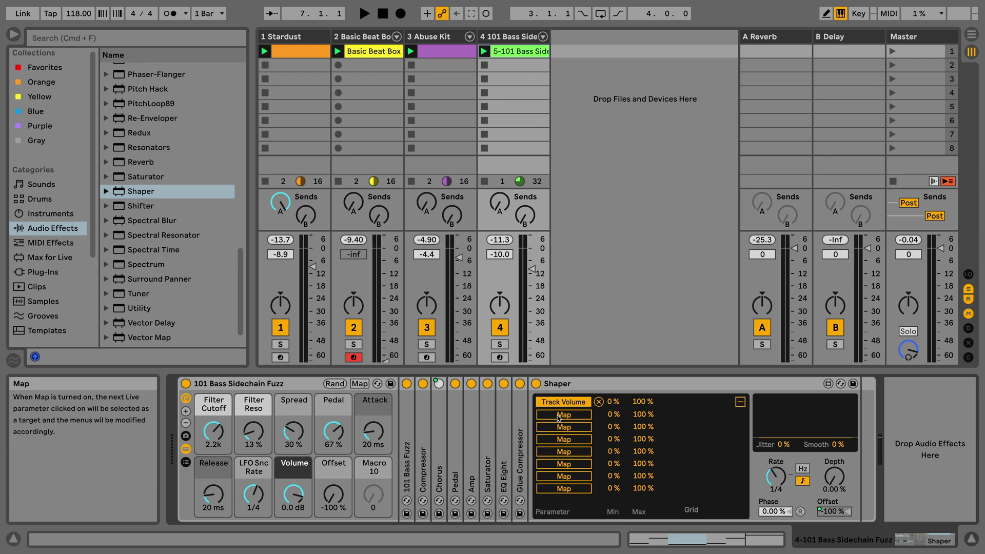
click(559, 416)
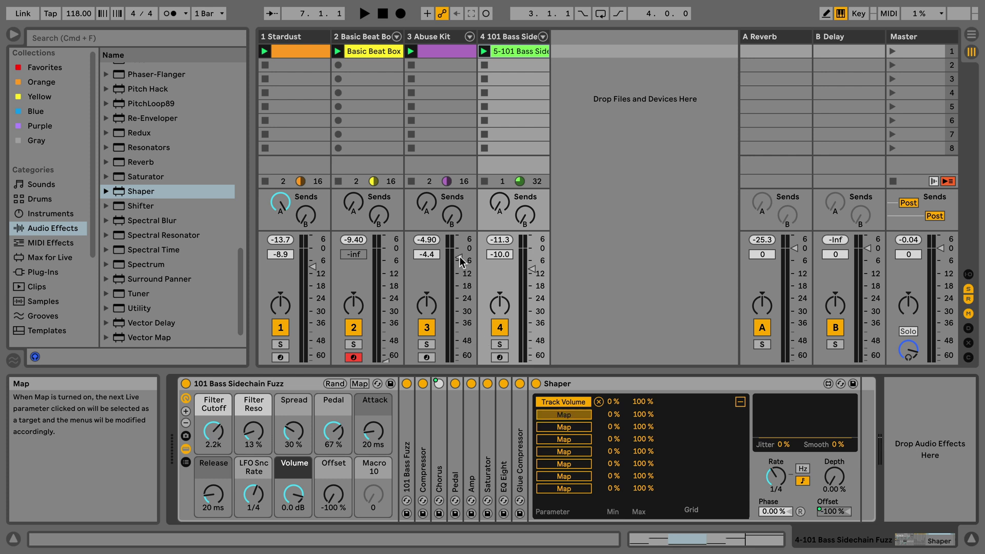
drag(460, 259, 460, 361)
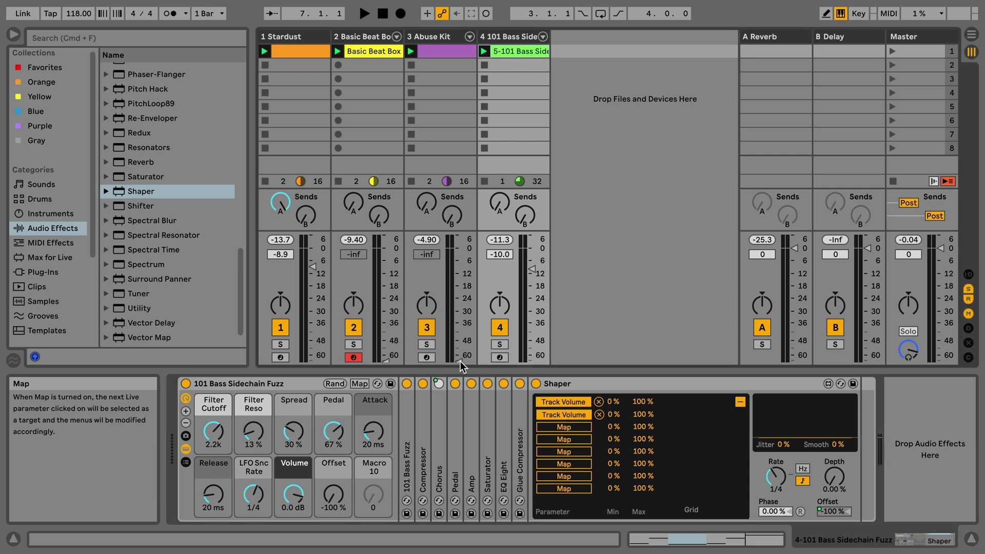
Step: Set the first volume mapping's maximum to 69 %
click(640, 405)
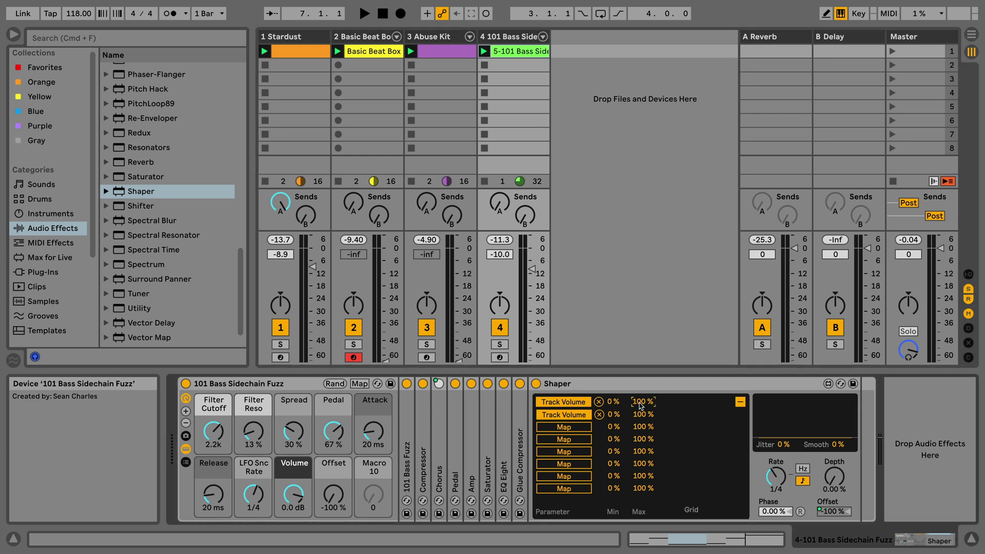
text(69)
key(Return)
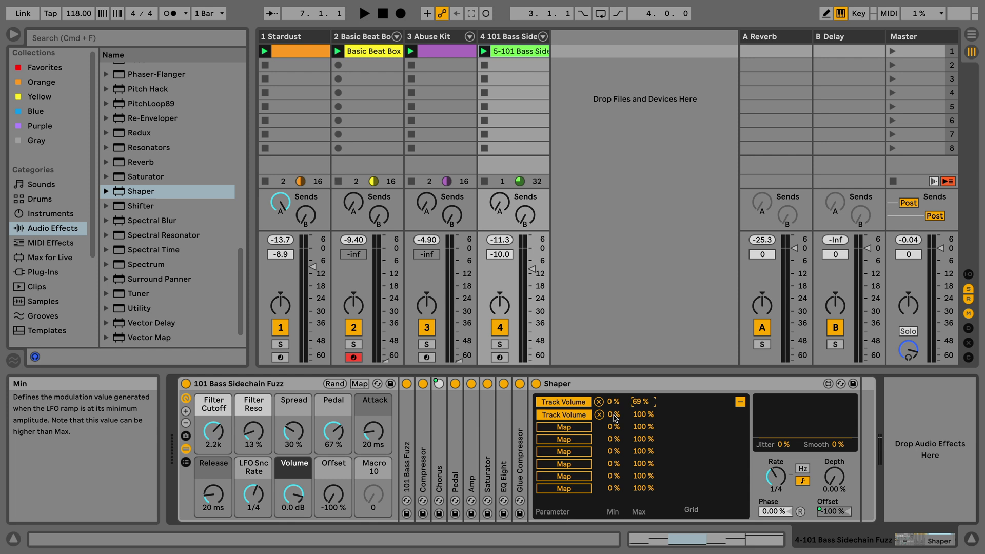
Step: Invert the second volume mapping with minimum 74 % and maximum 0 %
click(614, 416)
text(74)
key(Return)
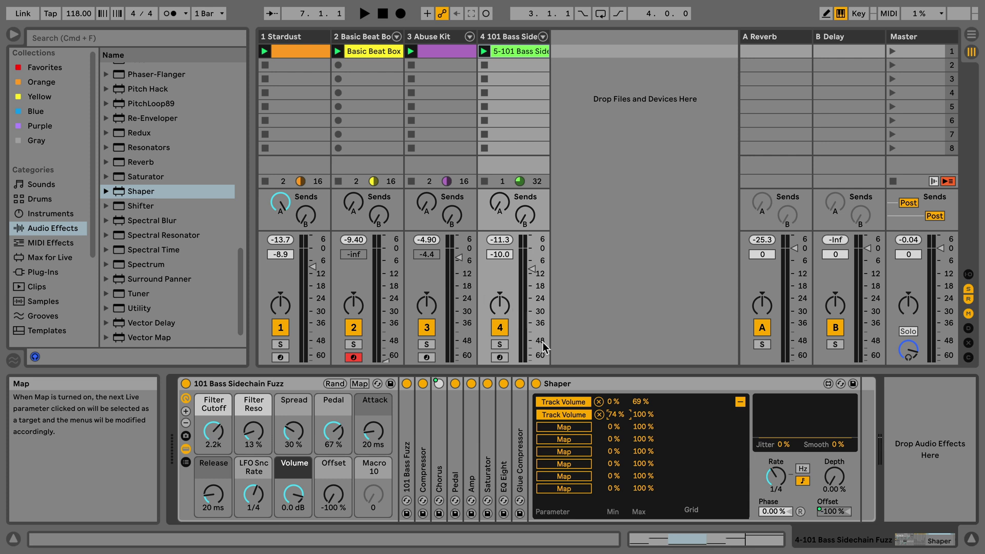
click(644, 415)
drag(644, 414, 643, 420)
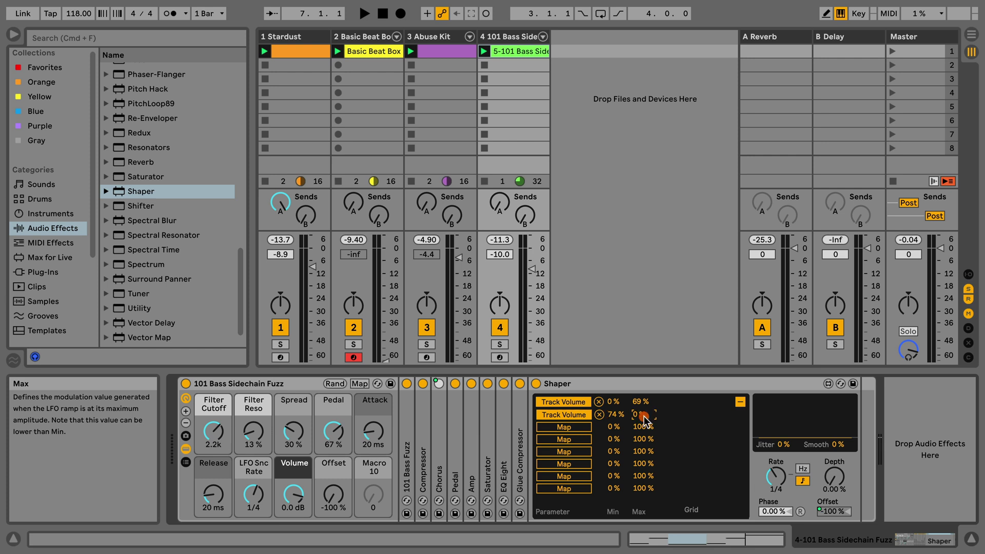
Step: Map the Shaper's third slot to Ubiquitous's Device On switch on Stardust, then return to the bass track
click(559, 427)
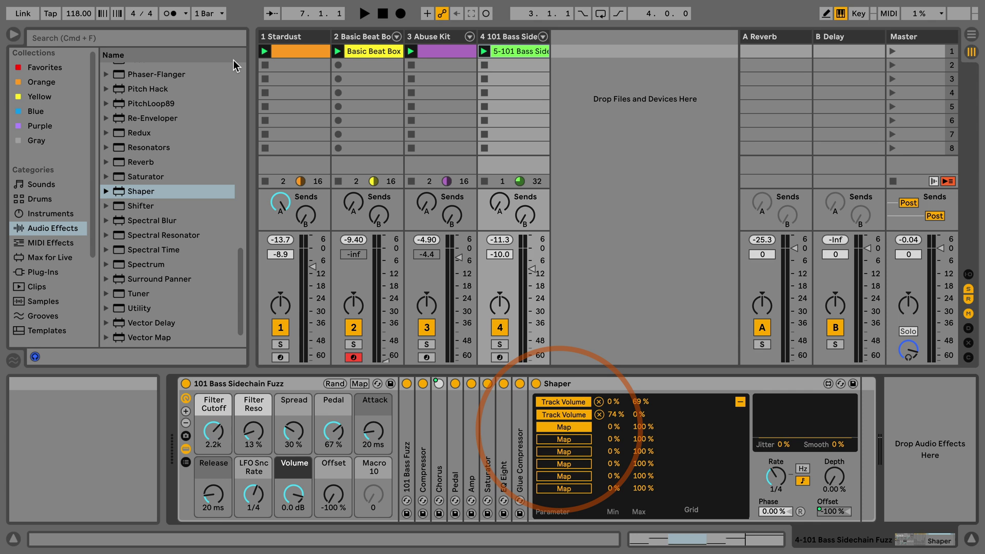
click(284, 35)
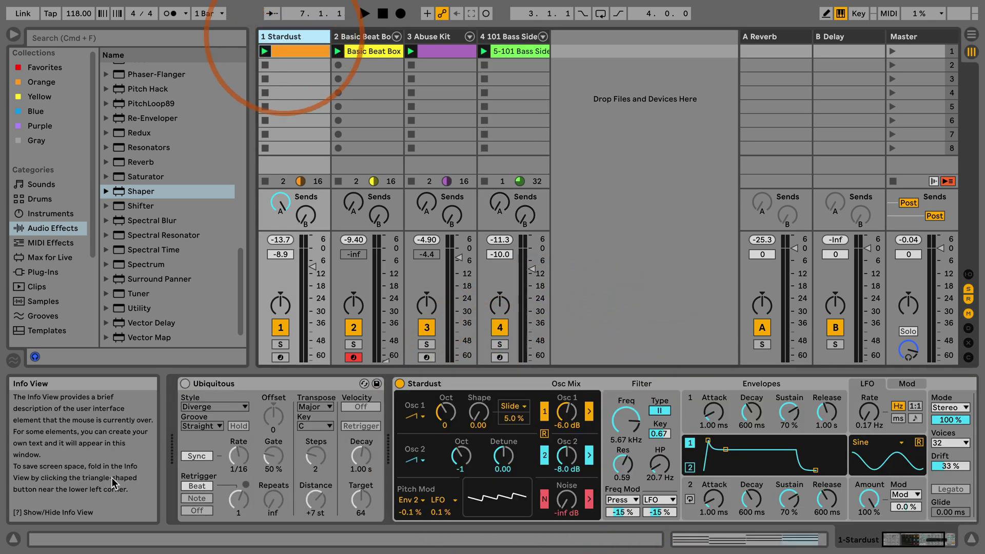
click(186, 388)
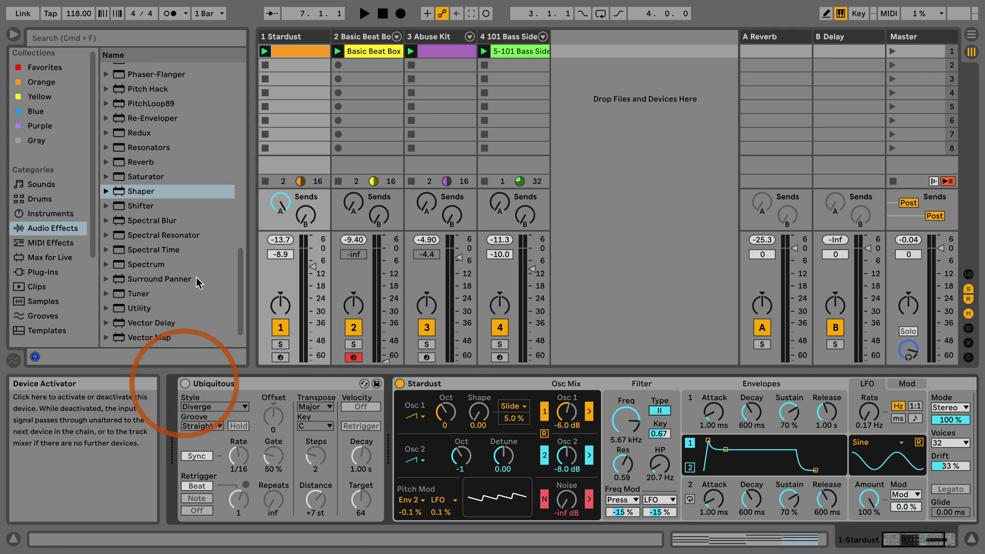
click(509, 38)
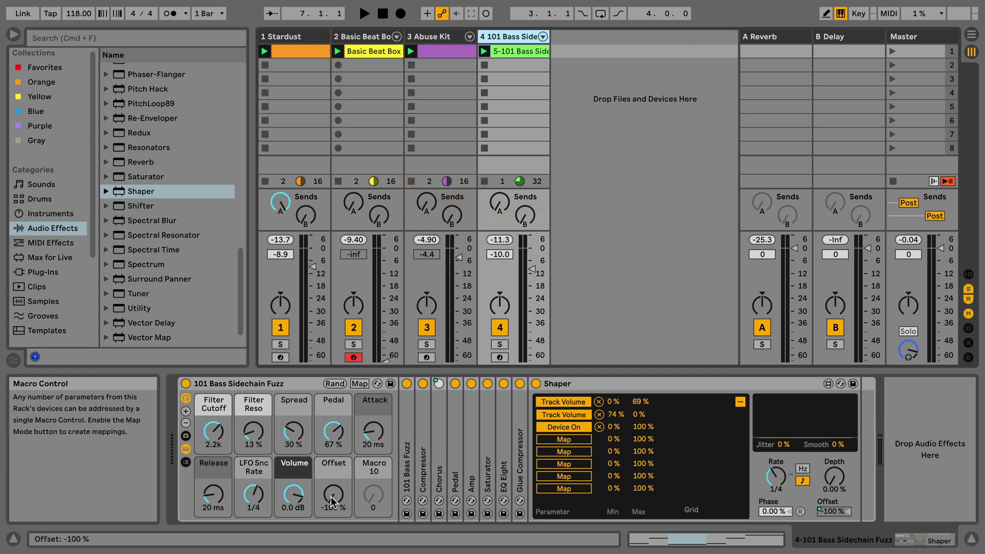
Step: During playback, set the Offset macro to 100 %, sweep it to -100 % and back to 100 %, then stop
key(space)
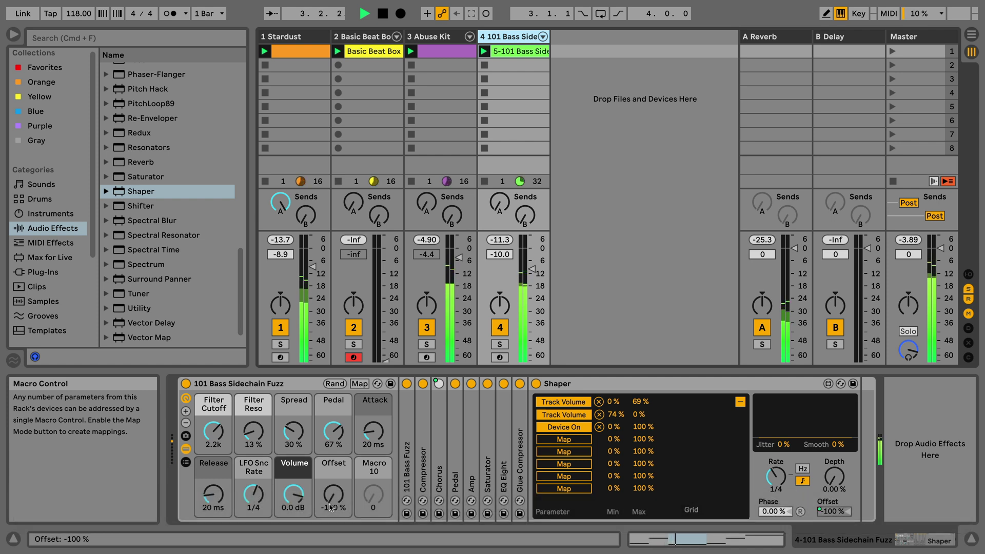
click(331, 508)
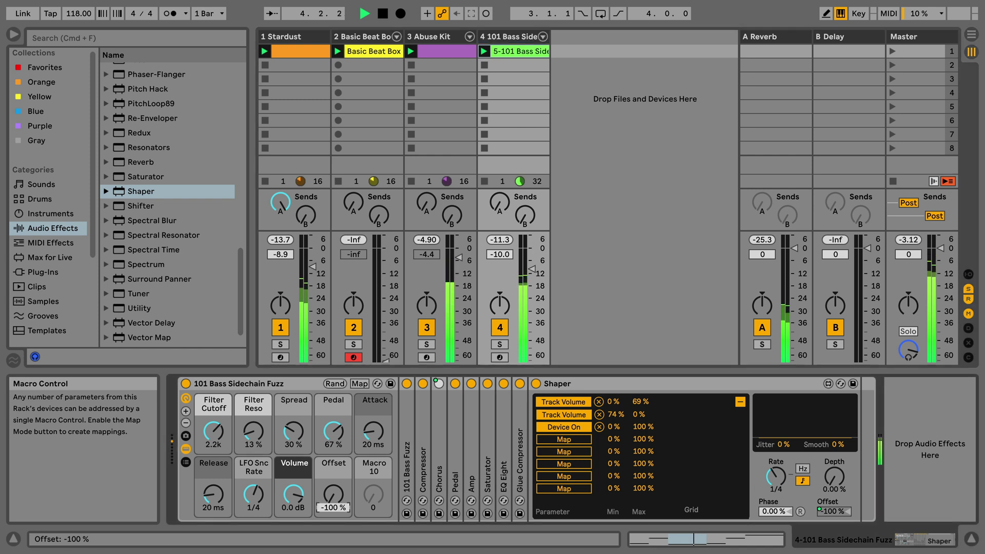
text(100)
key(Return)
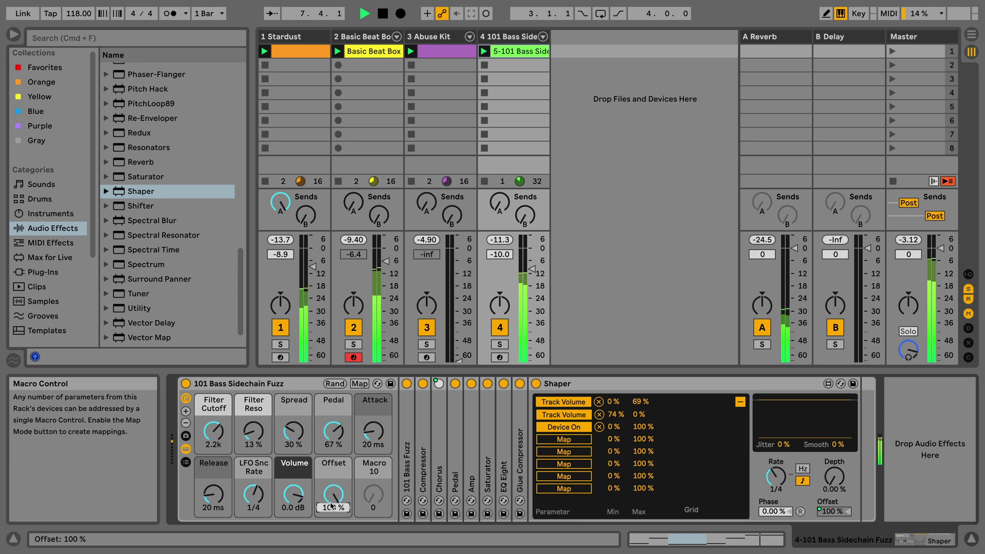
drag(331, 505, 331, 544)
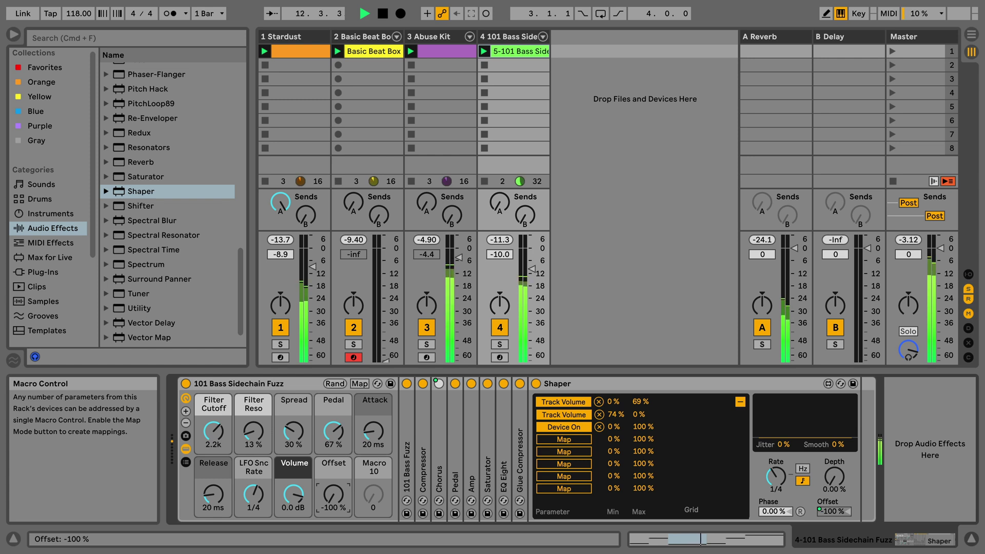
drag(335, 498, 335, 452)
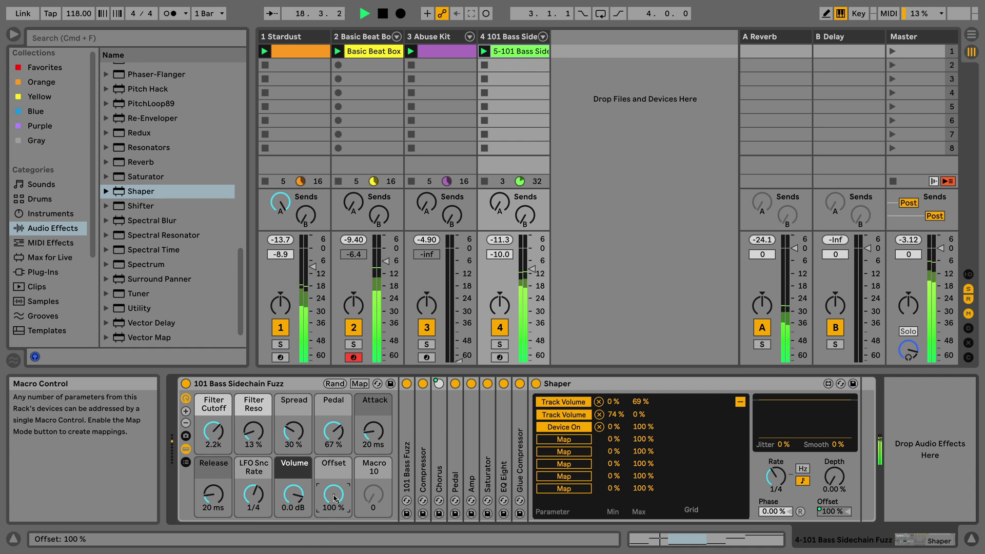
key(space)
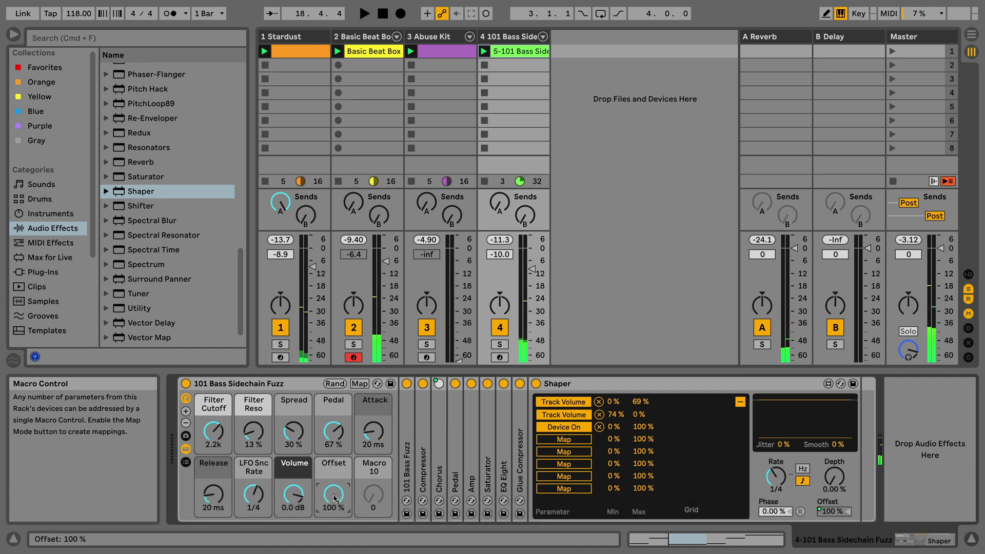